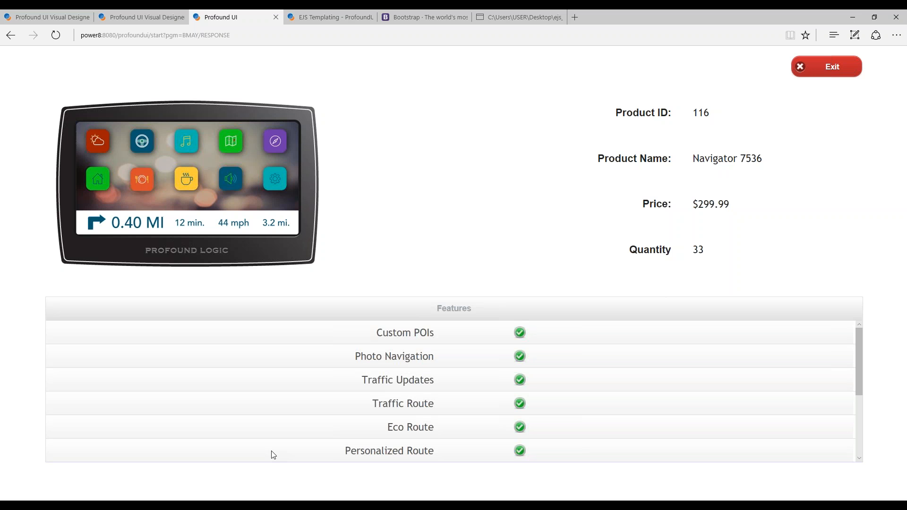
- Switch to IBM Rational Developer for i and review the RESPONSER source from the declarations to the main logic, then return to the browser
{"action": "key", "text": "alt+Tab"}
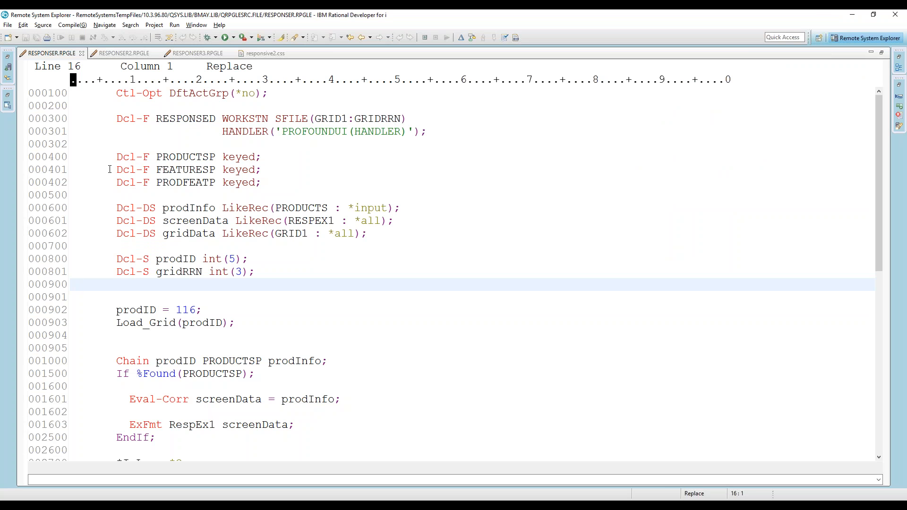
{"action": "scroll", "coordinate": [109, 169], "scroll_direction": "down", "scroll_amount": 2}
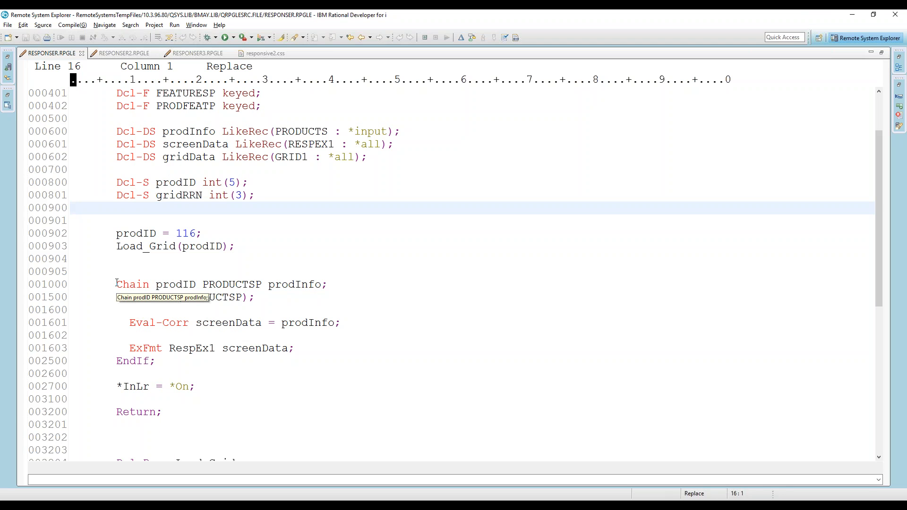
{"action": "scroll", "coordinate": [103, 299], "scroll_direction": "down", "scroll_amount": 1}
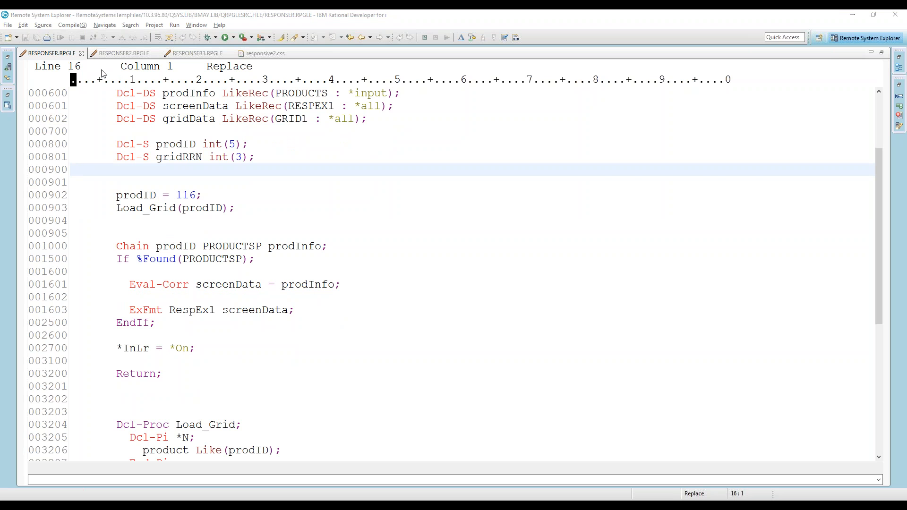
{"action": "key", "text": "alt+Tab"}
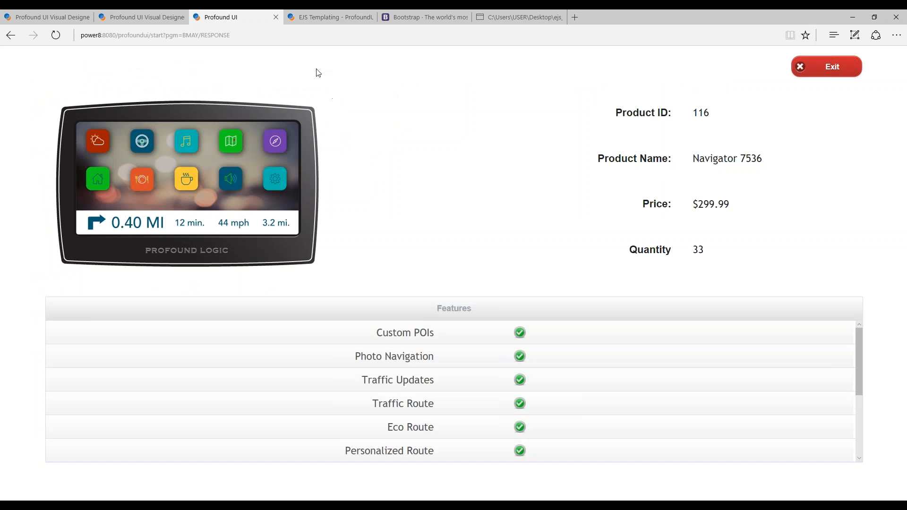
- Place a simple container layout on the blank unnamed screen in the visual designer, at about 80 px left and 20 px top
{"action": "left_click", "coordinate": [29, 15]}
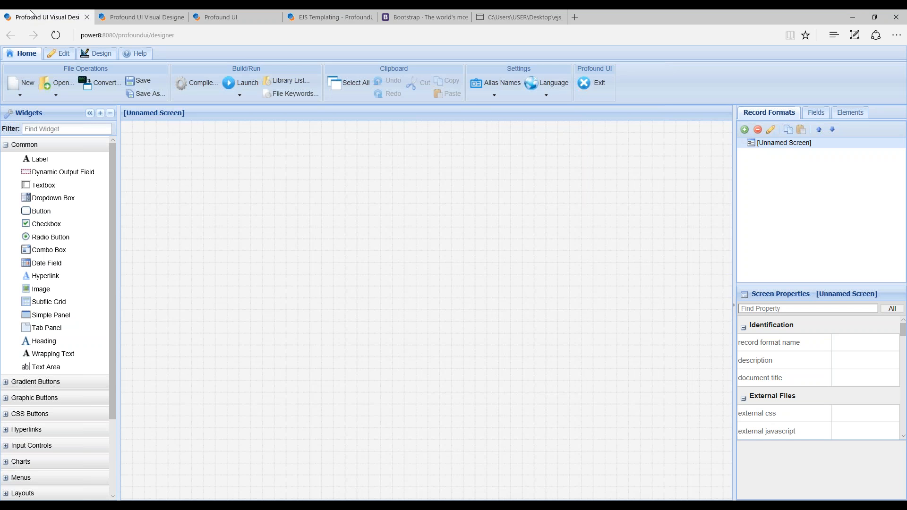
{"action": "scroll", "coordinate": [85, 217], "scroll_direction": "down", "scroll_amount": 2}
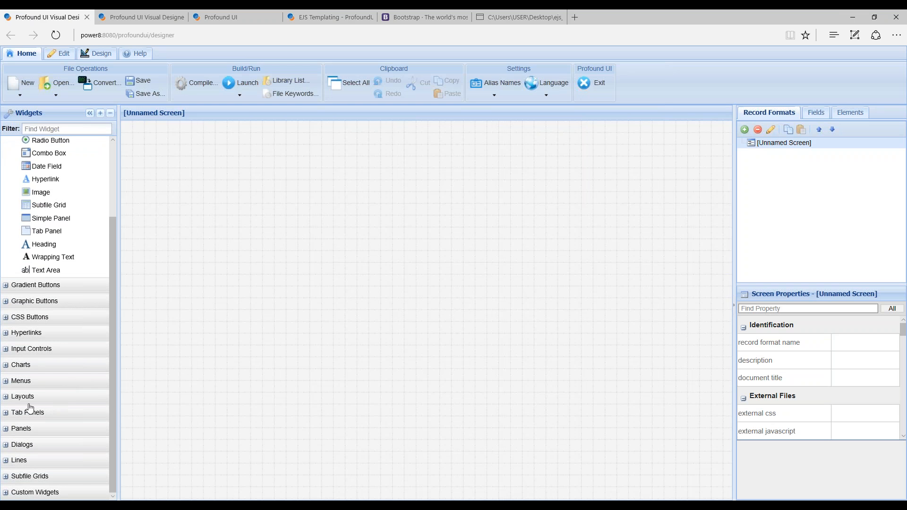
{"action": "left_click", "coordinate": [16, 400]}
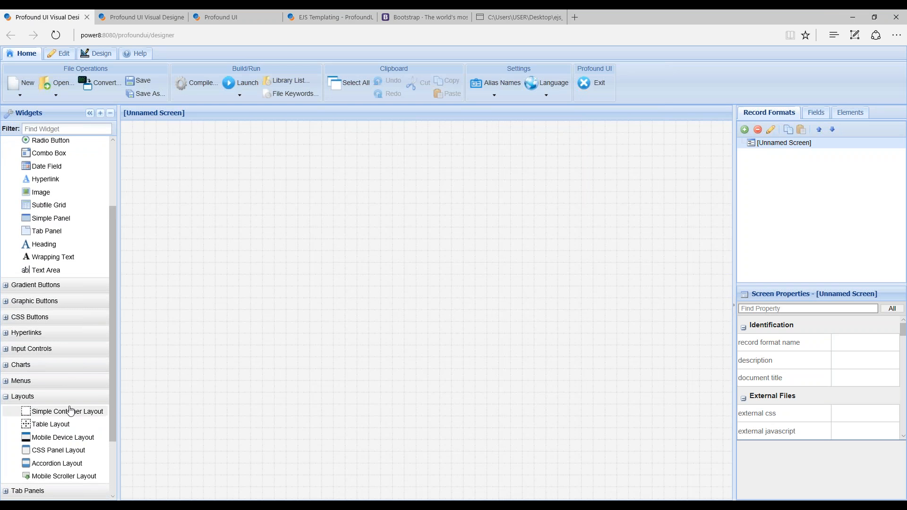
{"action": "scroll", "coordinate": [47, 219], "scroll_direction": "up", "scroll_amount": 1}
{"action": "scroll", "coordinate": [47, 218], "scroll_direction": "up", "scroll_amount": 2}
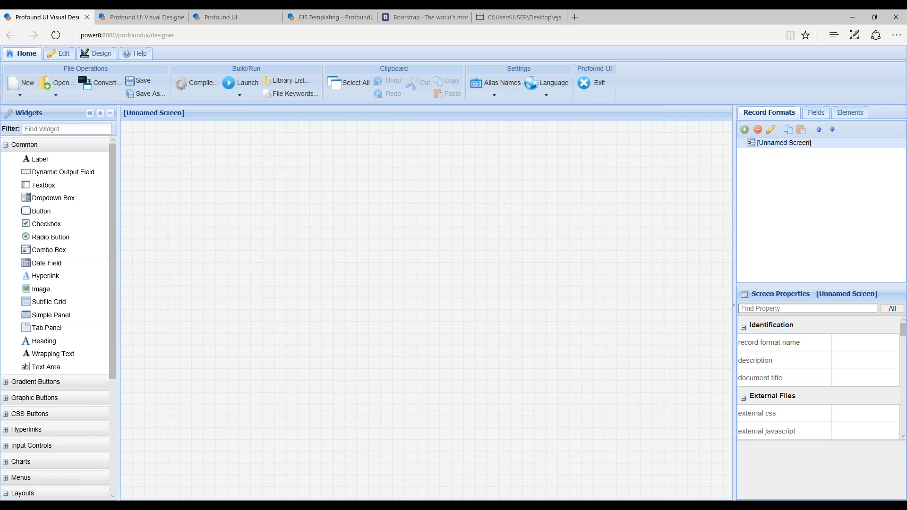
{"action": "left_click", "coordinate": [6, 146]}
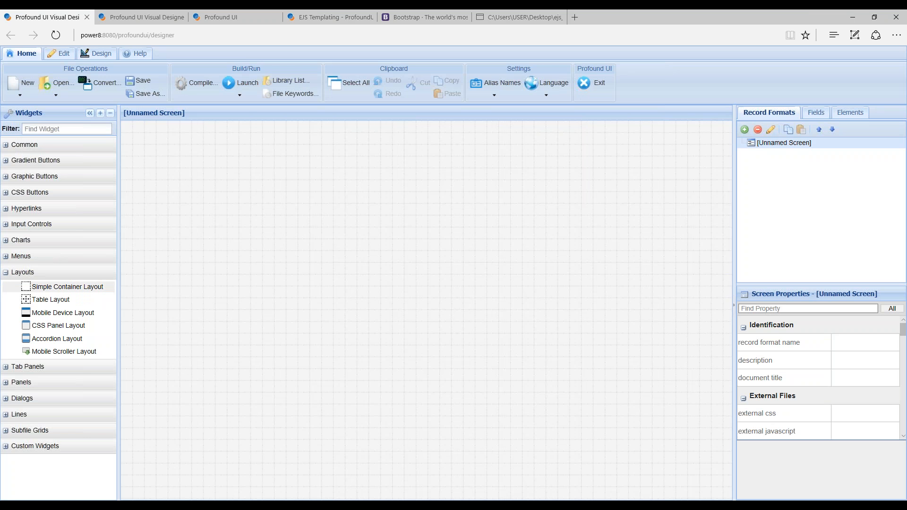
{"action": "left_click_drag", "start_coordinate": [101, 289], "coordinate": [166, 136]}
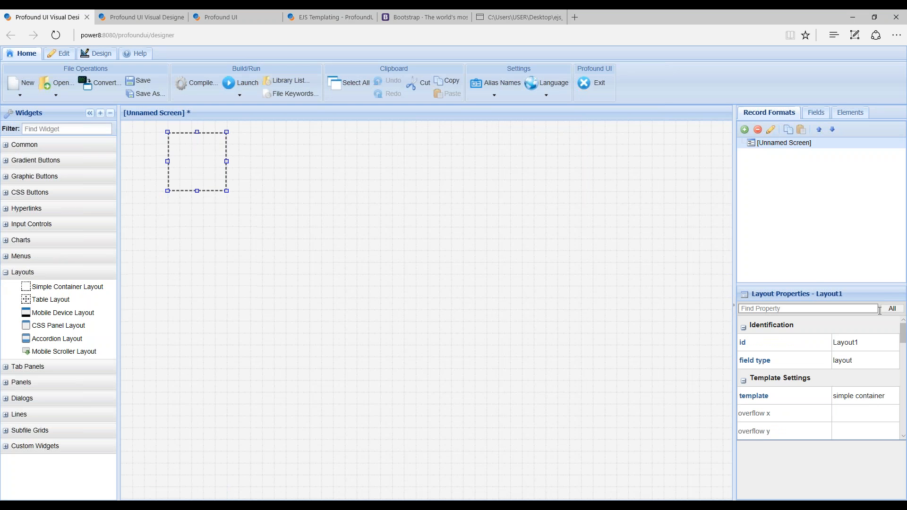
- Show only the container's set properties and remove its left and top position values
{"action": "left_click", "coordinate": [894, 310]}
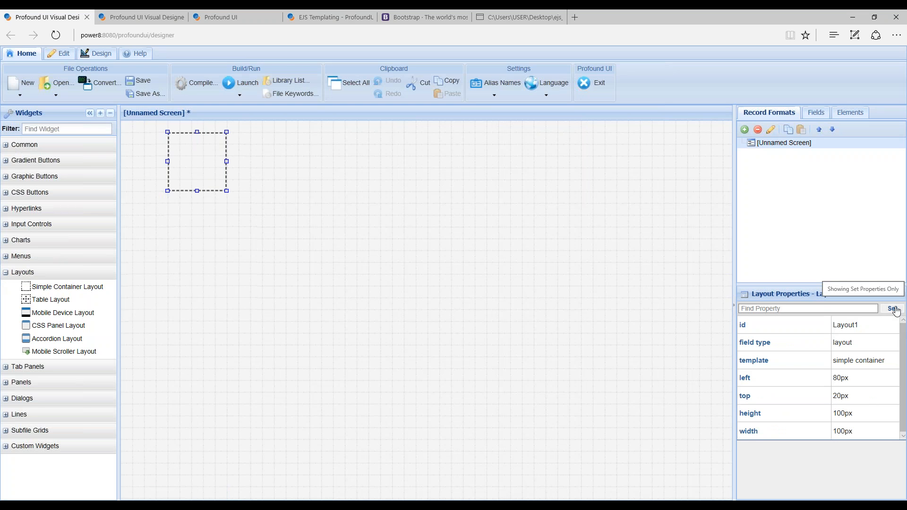
{"action": "left_click", "coordinate": [807, 373]}
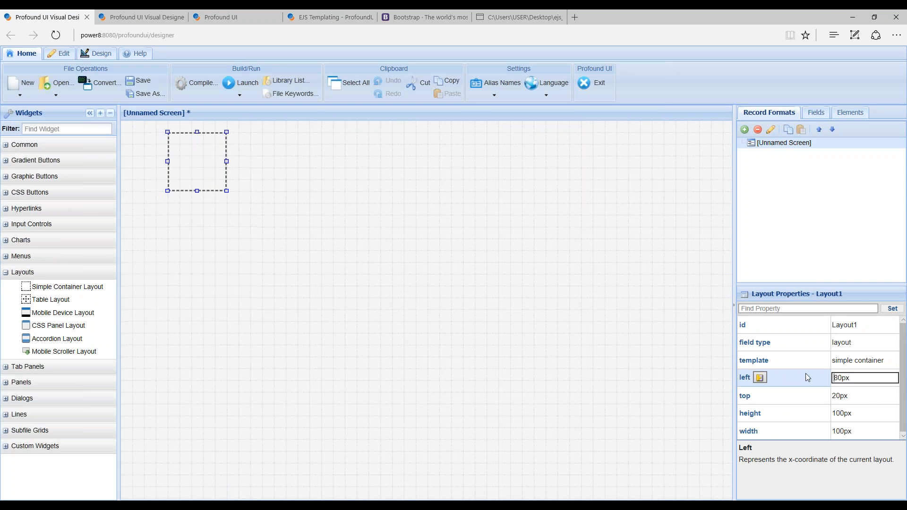
{"action": "right_click", "coordinate": [806, 373]}
{"action": "left_click", "coordinate": [819, 387]}
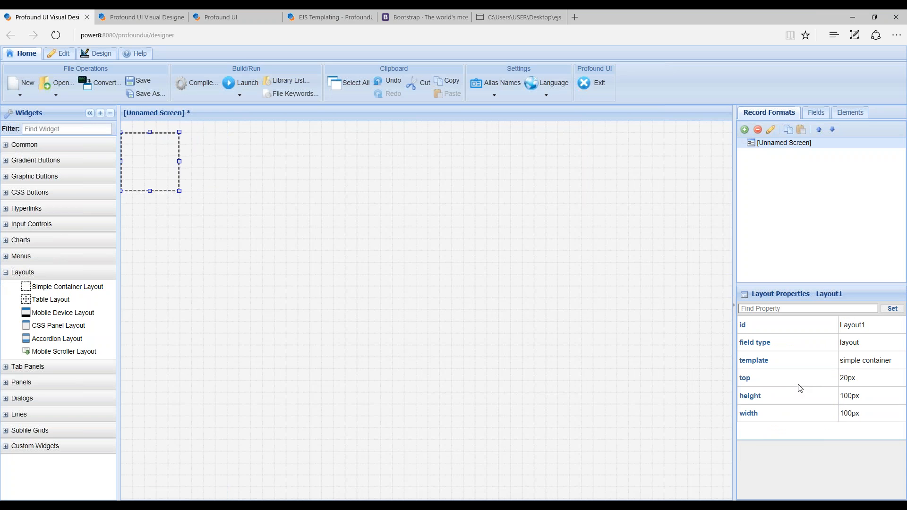
{"action": "right_click", "coordinate": [796, 379]}
{"action": "left_click", "coordinate": [806, 385]}
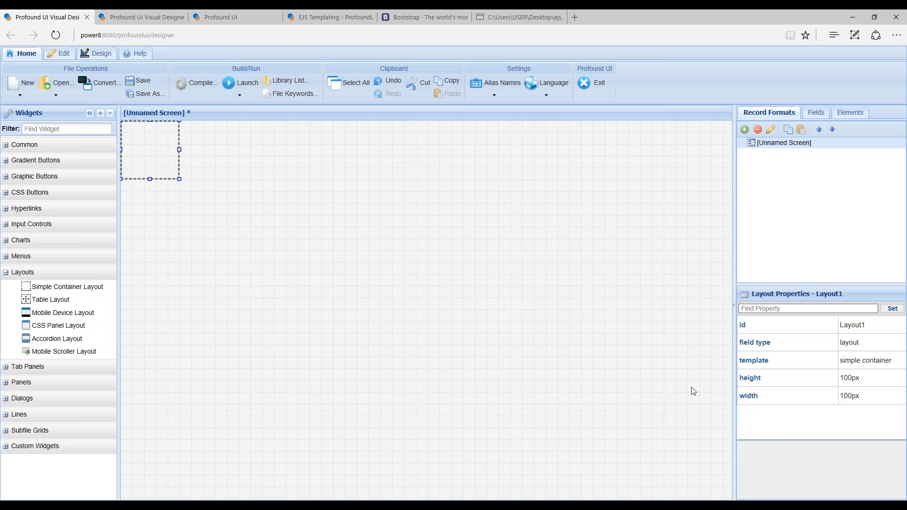
- Set the container's height and width both to 100%
{"action": "left_click", "coordinate": [868, 381]}
{"action": "double_click", "coordinate": [870, 379]}
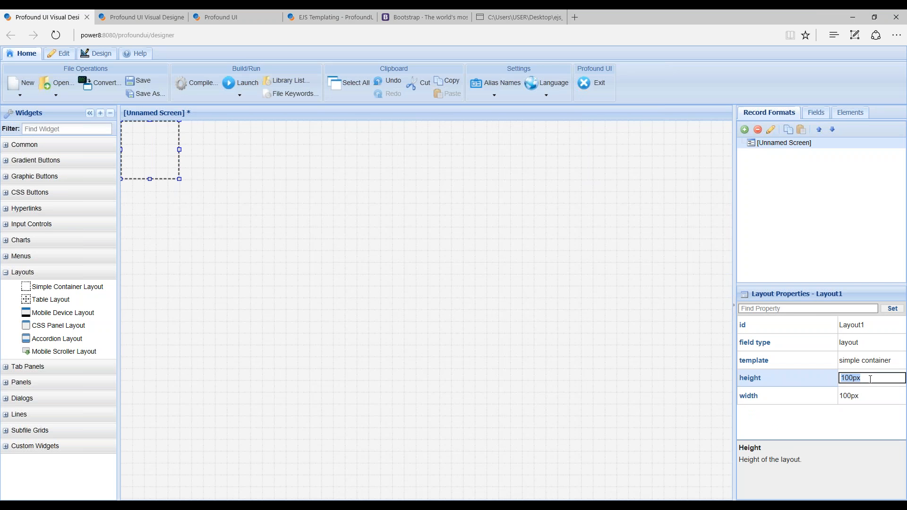
{"action": "left_click", "coordinate": [870, 382]}
{"action": "key", "text": "BackSpace"}
{"action": "key", "text": "BackSpace"}
{"action": "type", "text": "%"}
{"action": "left_click", "coordinate": [872, 398]}
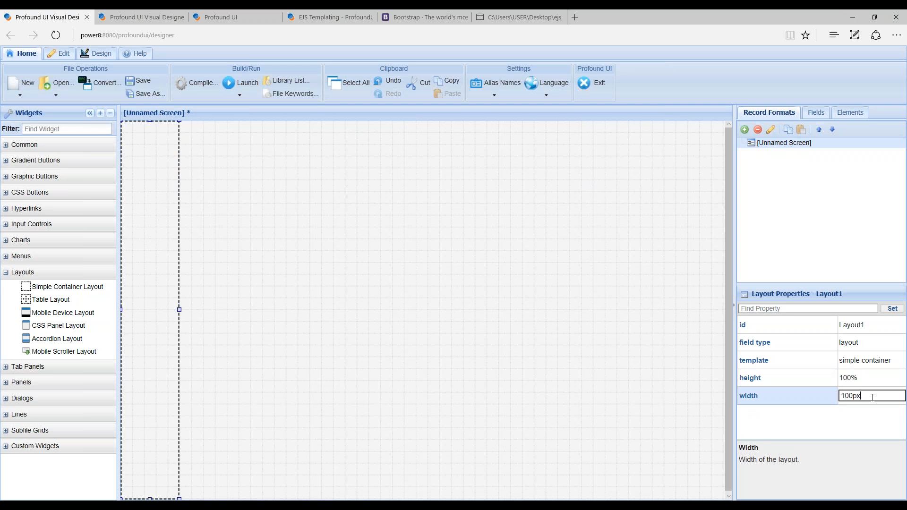
{"action": "key", "text": "BackSpace"}
{"action": "key", "text": "BackSpace"}
{"action": "type", "text": "%"}
{"action": "key", "text": "Return"}
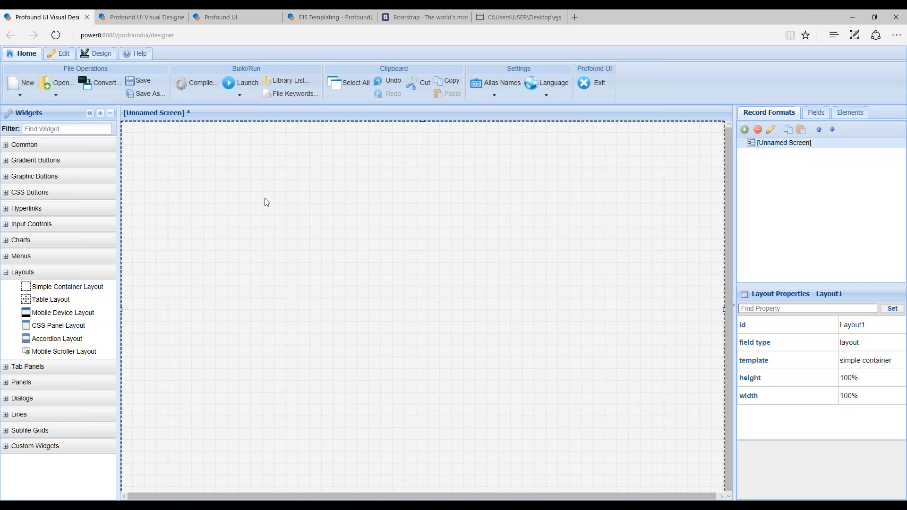
- Check the finished RespEx1 design and running page, then place three simple containers inside the full-screen container: upper left, upper right and lower left
{"action": "left_click", "coordinate": [154, 17]}
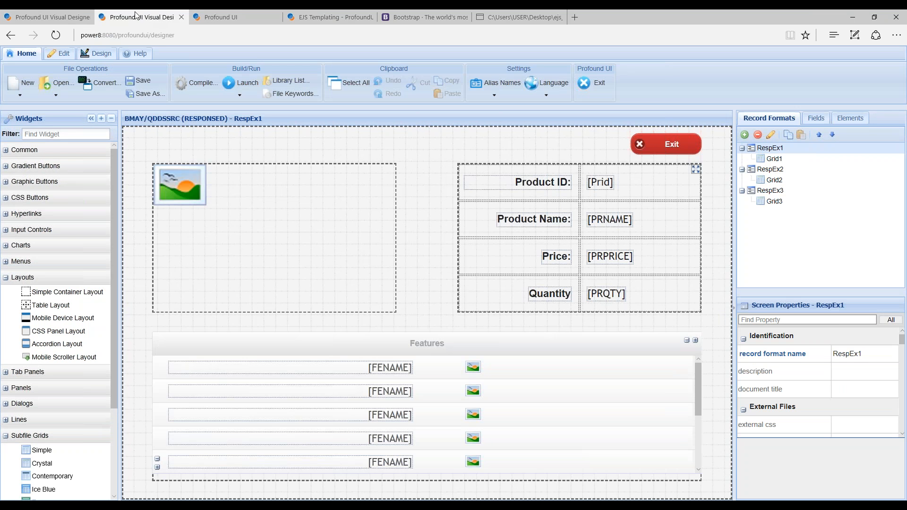
{"action": "left_click", "coordinate": [221, 17]}
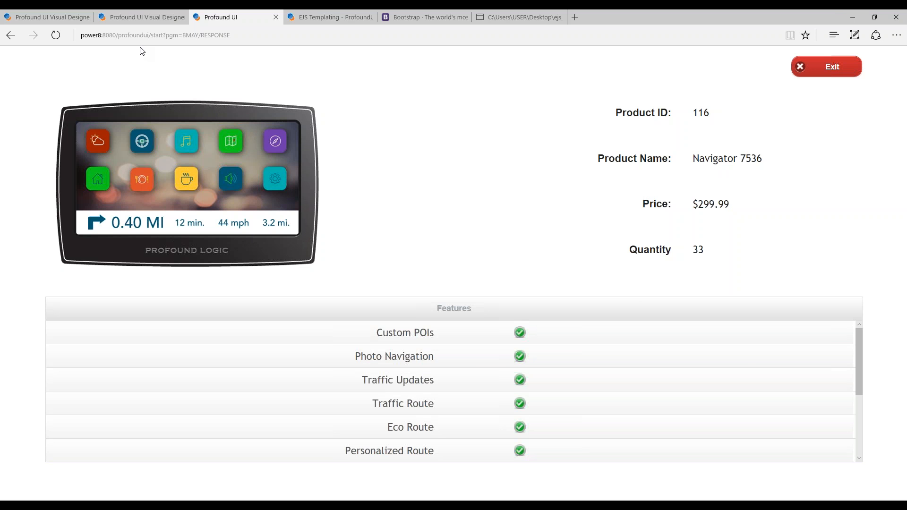
{"action": "left_click", "coordinate": [66, 16]}
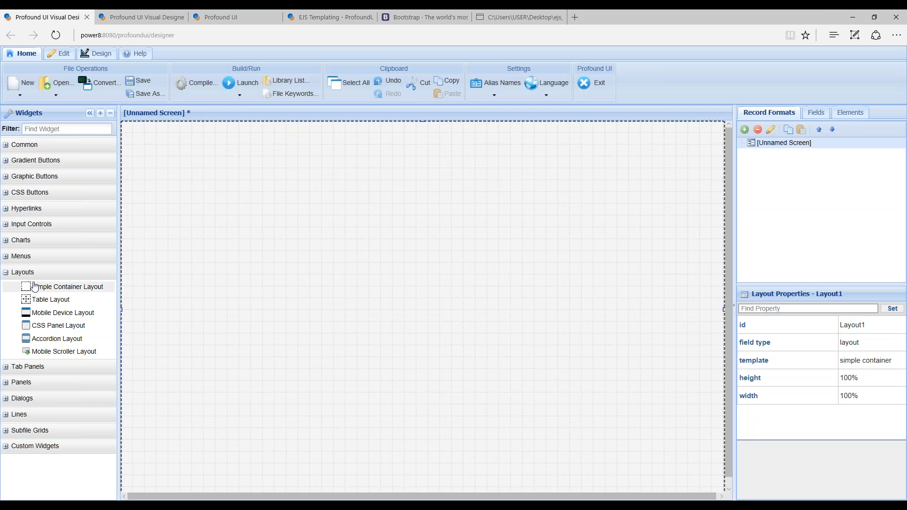
{"action": "left_click_drag", "start_coordinate": [34, 284], "coordinate": [197, 183]}
{"action": "left_click_drag", "start_coordinate": [73, 292], "coordinate": [650, 182]}
{"action": "left_click_drag", "start_coordinate": [73, 288], "coordinate": [197, 352]}
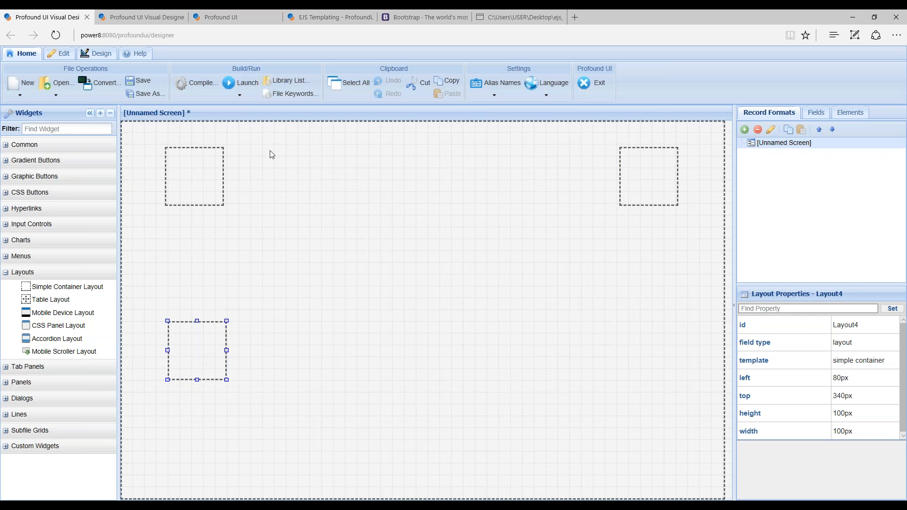
- Position the upper-left container at 5% left and 10% top
{"action": "left_click", "coordinate": [186, 166]}
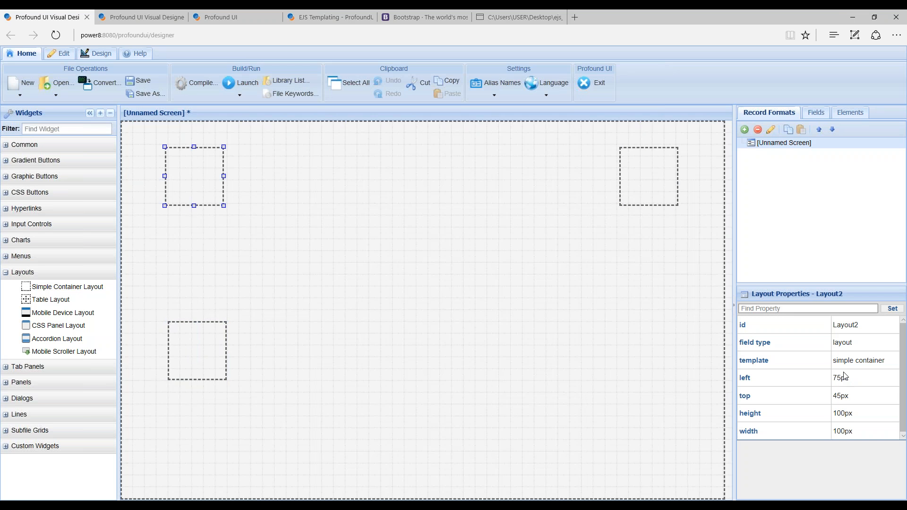
{"action": "left_click", "coordinate": [877, 379]}
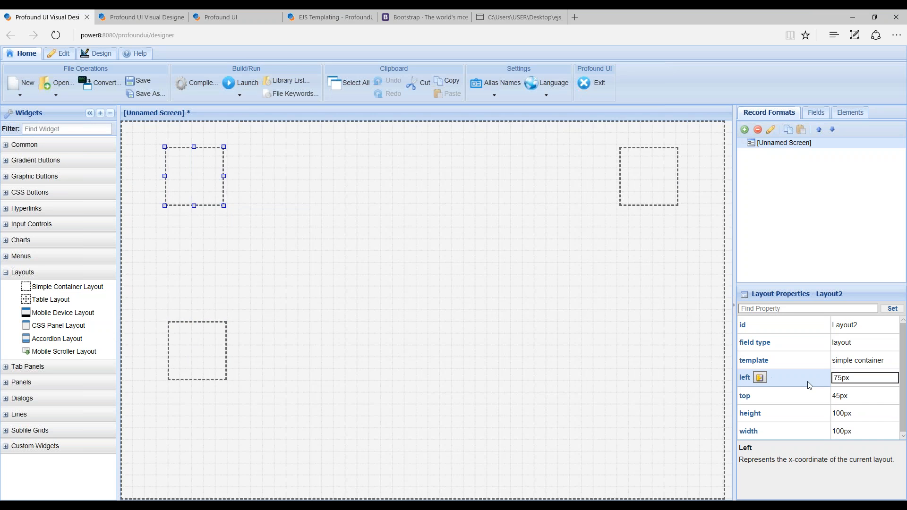
{"action": "left_click_drag", "start_coordinate": [868, 380], "coordinate": [803, 377]}
{"action": "type", "text": "5%"}
{"action": "key", "text": "Return"}
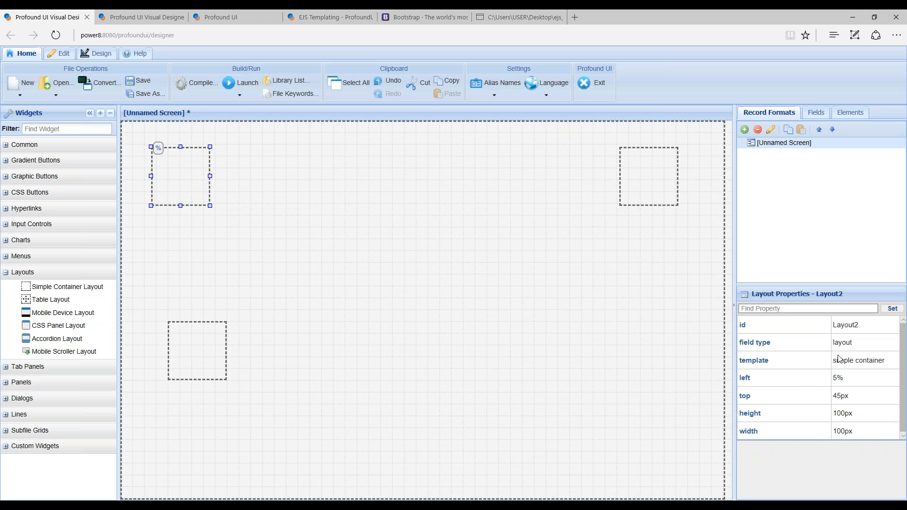
{"action": "left_click", "coordinate": [859, 396]}
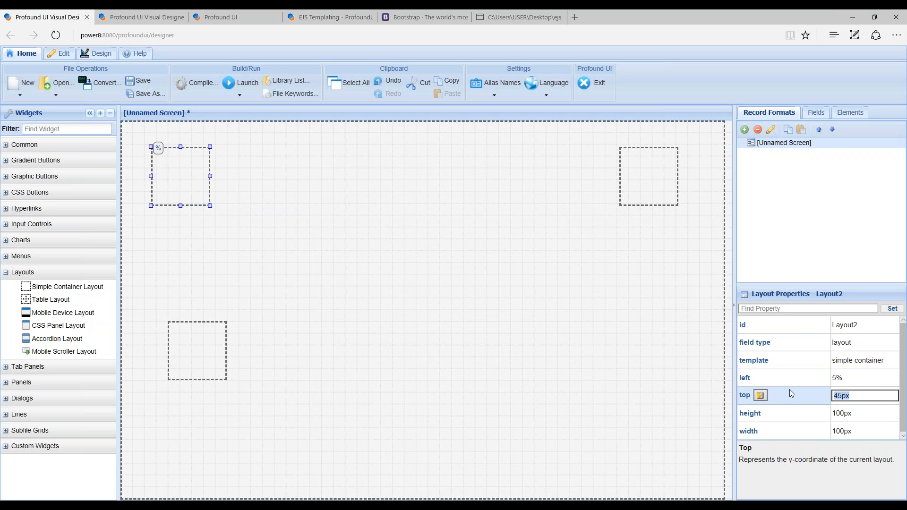
{"action": "type", "text": "10%"}
{"action": "key", "text": "Return"}
- Set the upper-left container's height and width both to 40%
{"action": "left_click", "coordinate": [889, 412]}
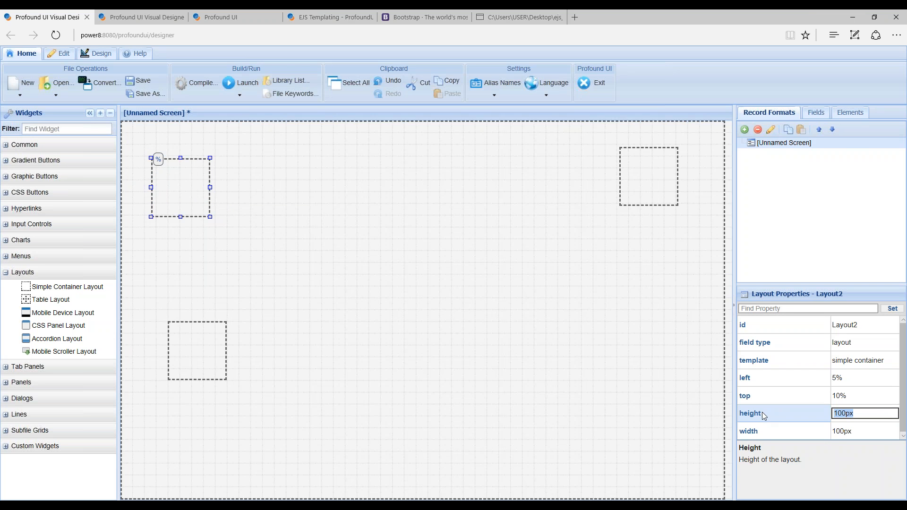
{"action": "type", "text": "40%"}
{"action": "key", "text": "Return"}
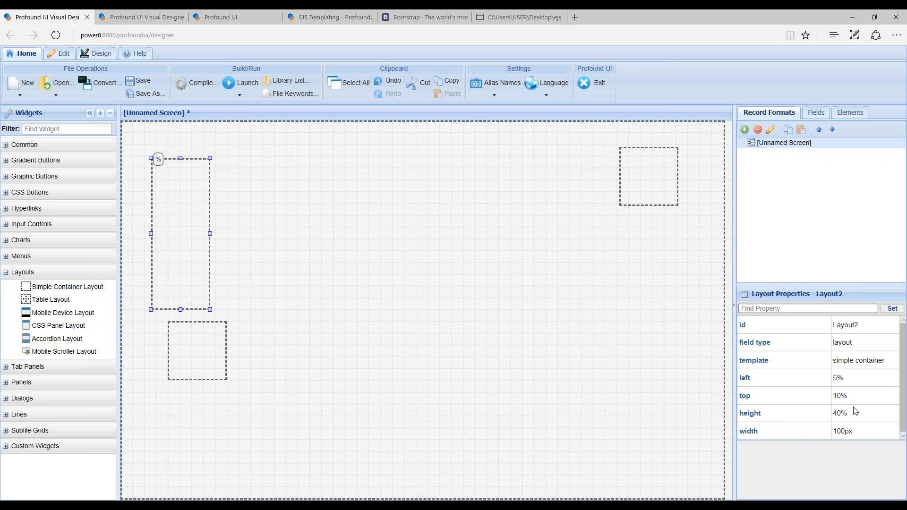
{"action": "left_click", "coordinate": [859, 421]}
{"action": "left_click", "coordinate": [860, 430]}
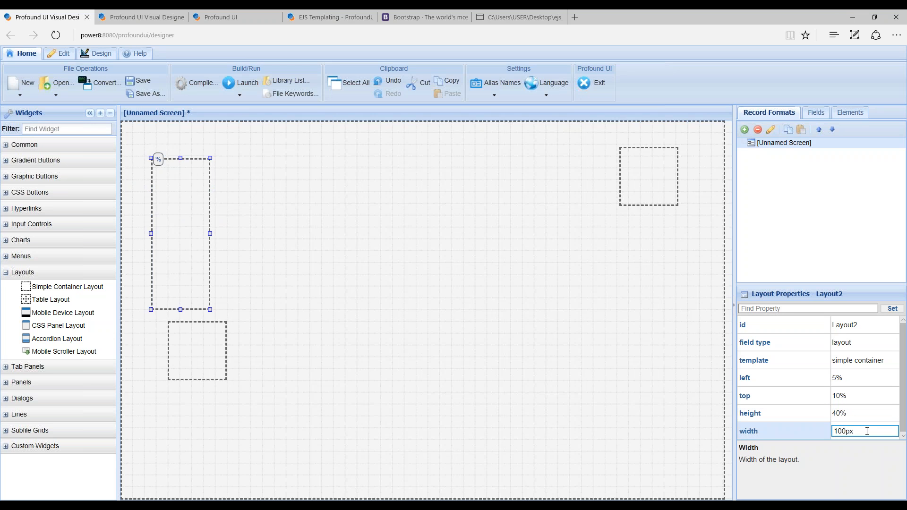
{"action": "double_click", "coordinate": [834, 431]}
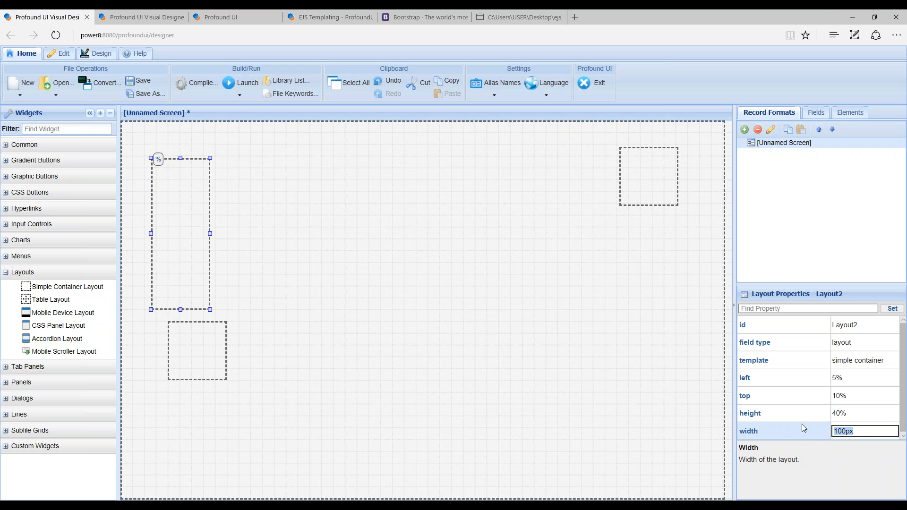
{"action": "type", "text": "40%"}
{"action": "key", "text": "Return"}
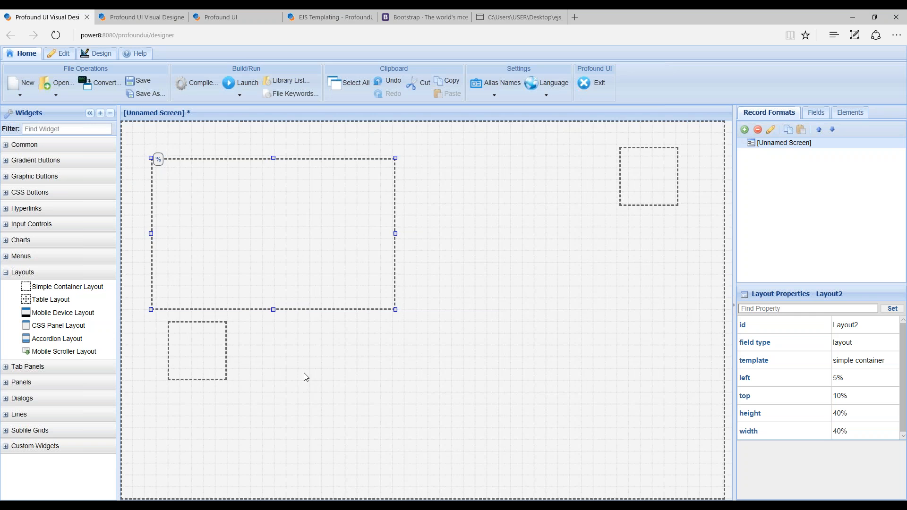
- In the finished RespEx1 design, examine the product image inside its container and its set properties, then return to the unnamed screen
{"action": "left_click", "coordinate": [142, 14]}
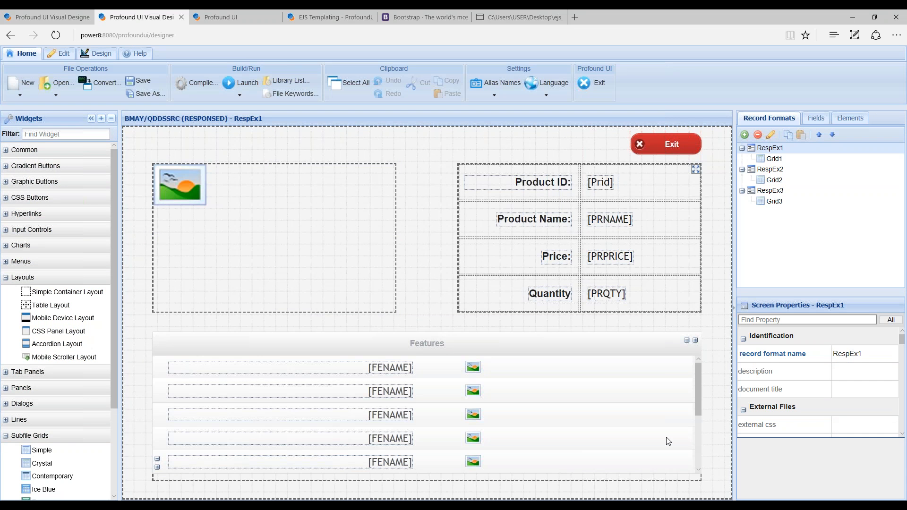
{"action": "left_click", "coordinate": [358, 230]}
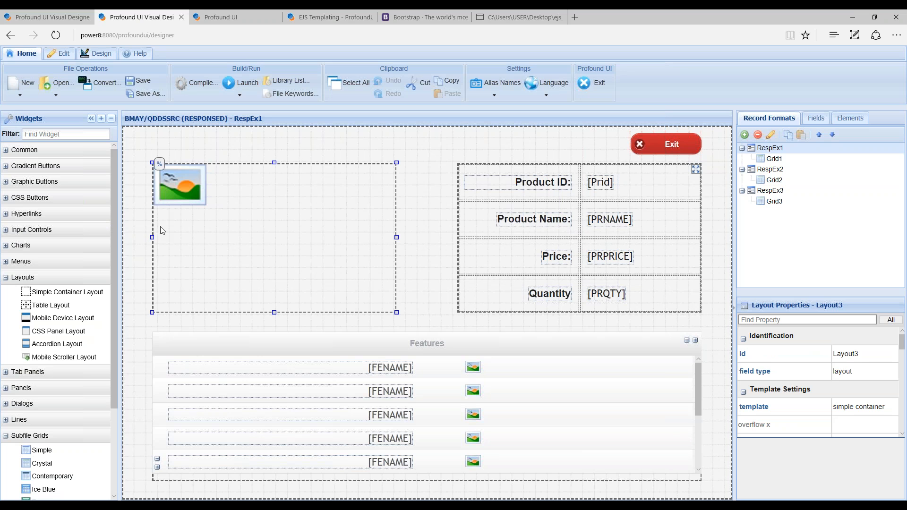
{"action": "left_click", "coordinate": [188, 190]}
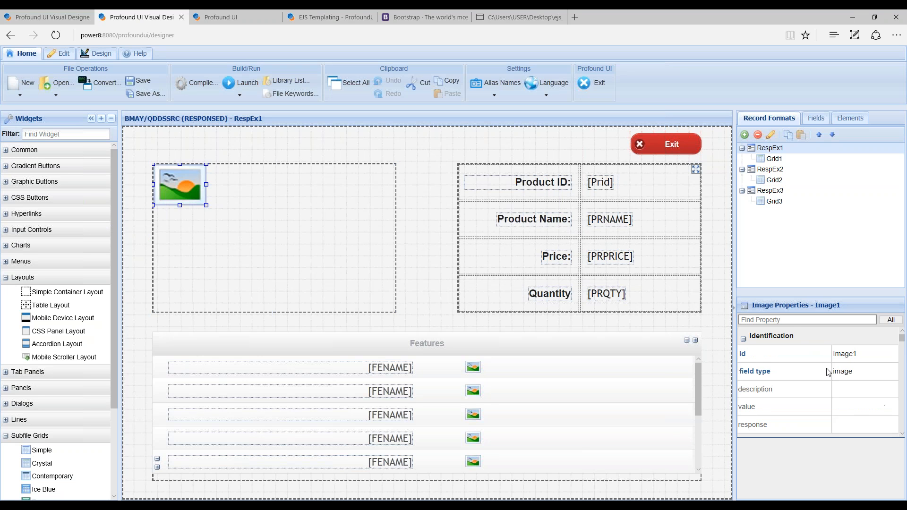
{"action": "left_click", "coordinate": [892, 321]}
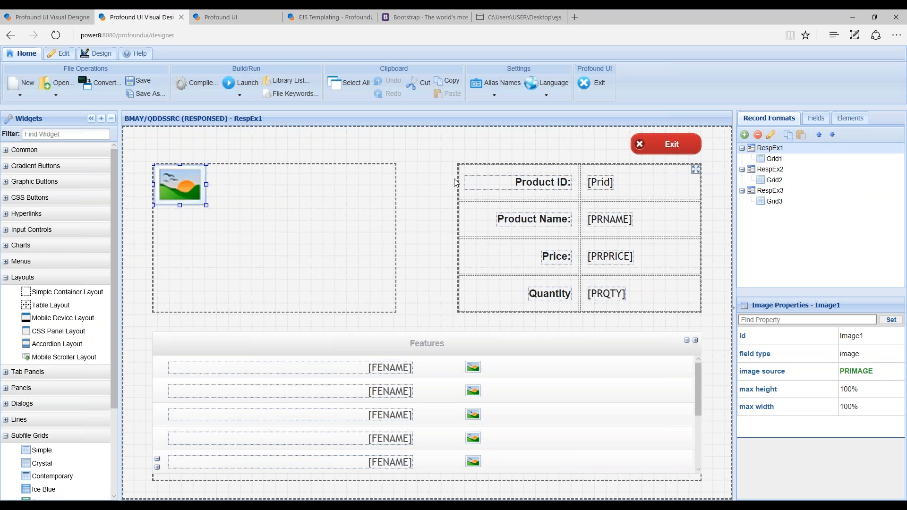
{"action": "left_click_drag", "start_coordinate": [133, 309], "coordinate": [146, 310]}
{"action": "left_click", "coordinate": [34, 14]}
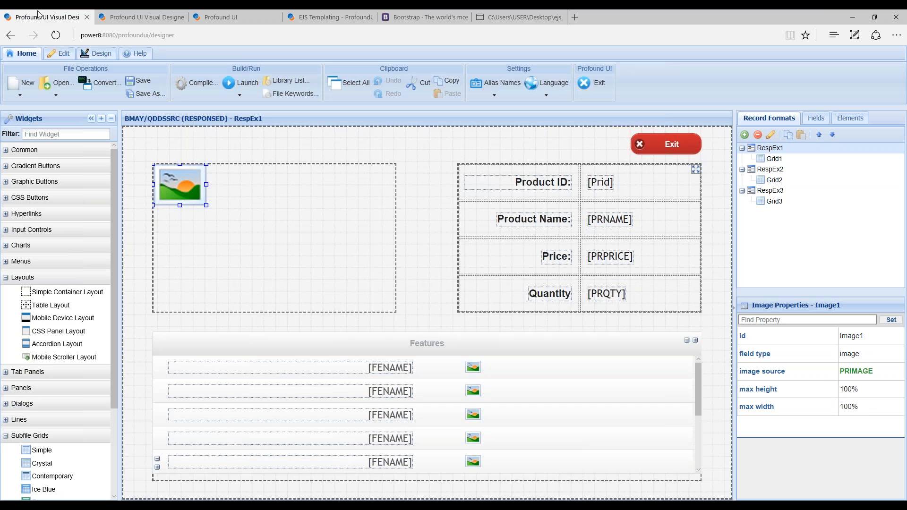
- Add a table layout inside the upper-left container, expand it to fill the container, and set it to 4 rows
{"action": "left_click_drag", "start_coordinate": [27, 302], "coordinate": [254, 229]}
{"action": "left_click", "coordinate": [295, 182]}
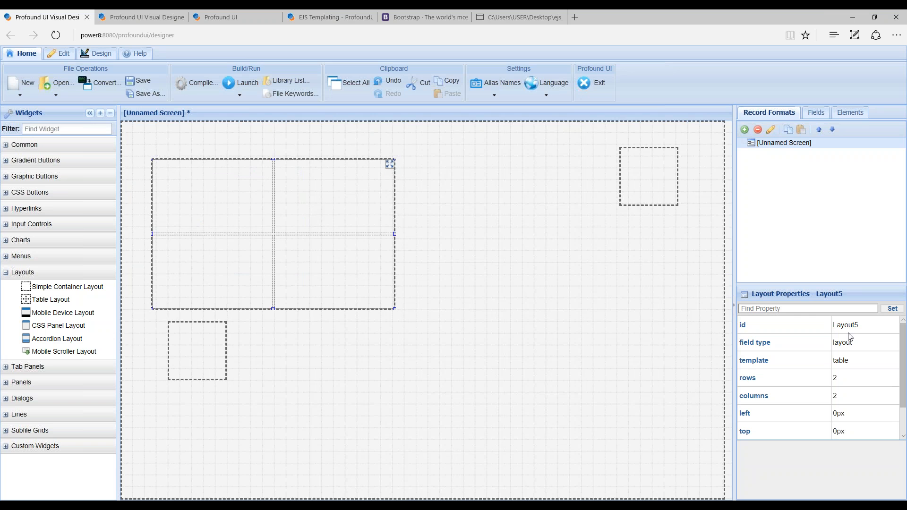
{"action": "left_click", "coordinate": [864, 379]}
{"action": "key", "text": "ctrl+a"}
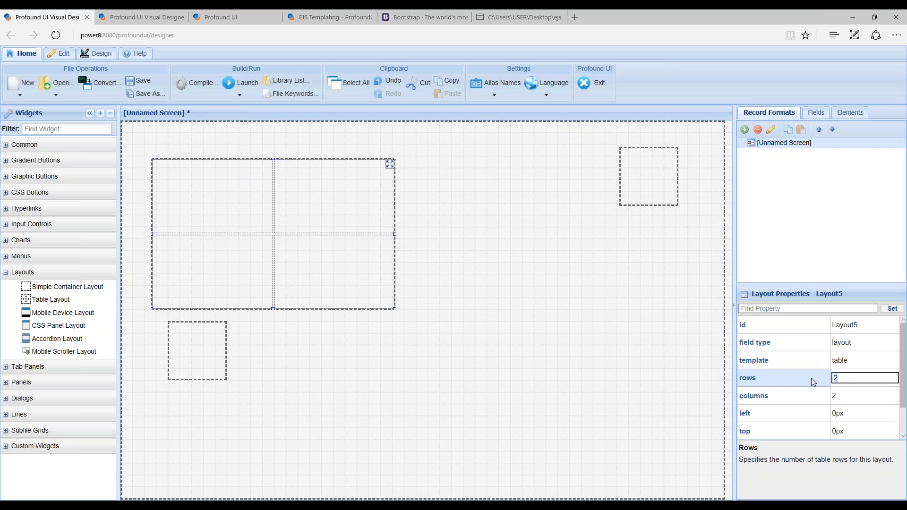
{"action": "type", "text": "4"}
{"action": "key", "text": "Return"}
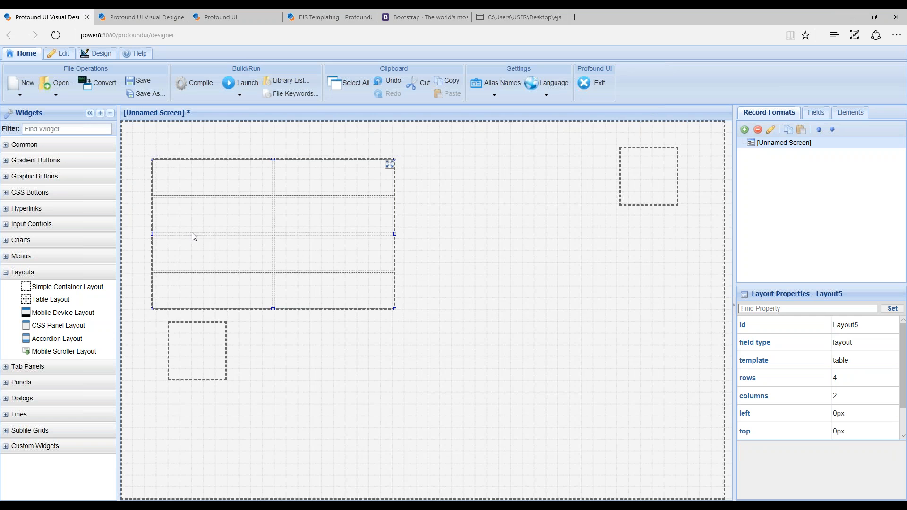
- In the finished RespEx1 design, examine the properties of the Product Name label and the feature name field in the grid
{"action": "left_click", "coordinate": [144, 14]}
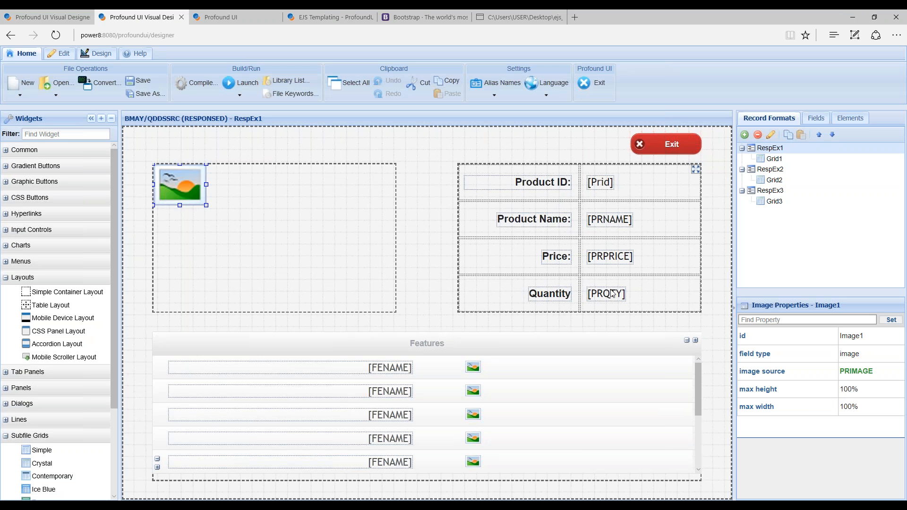
{"action": "left_click", "coordinate": [539, 223]}
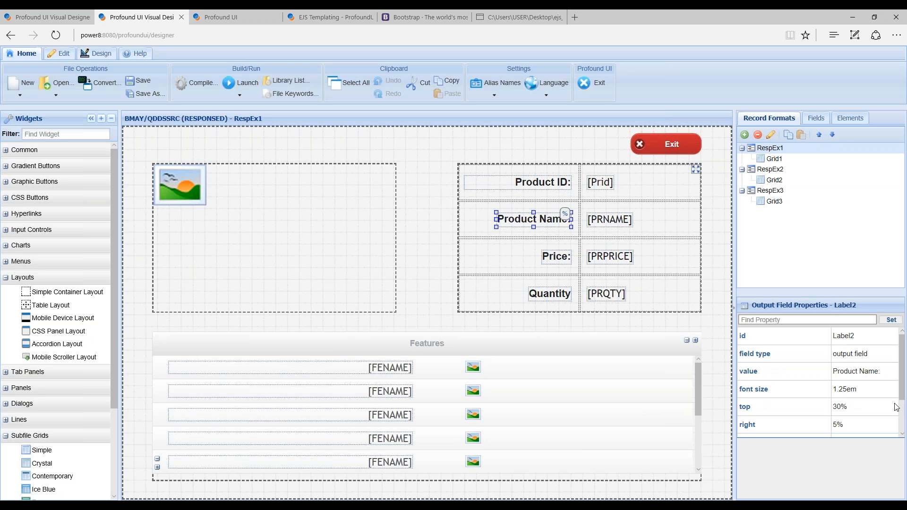
{"action": "scroll", "coordinate": [818, 405], "scroll_direction": "down", "scroll_amount": 3}
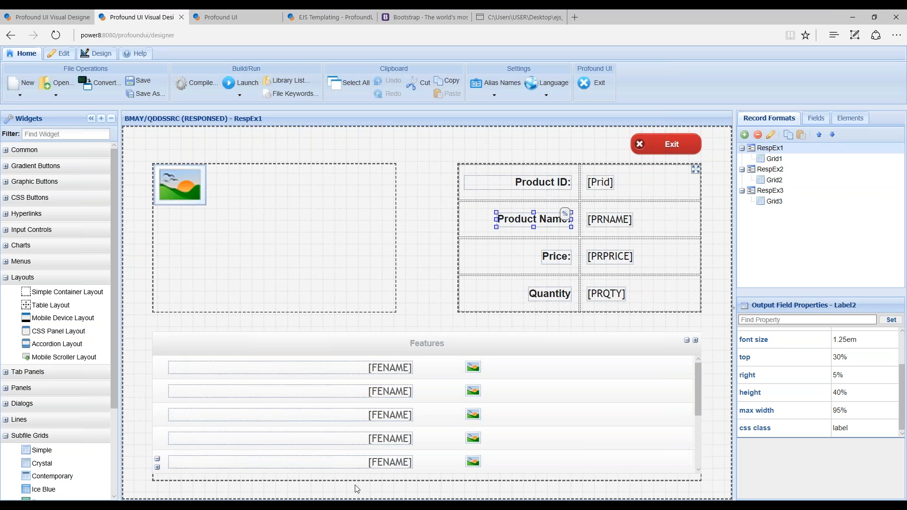
{"action": "scroll", "coordinate": [65, 358], "scroll_direction": "down", "scroll_amount": 5}
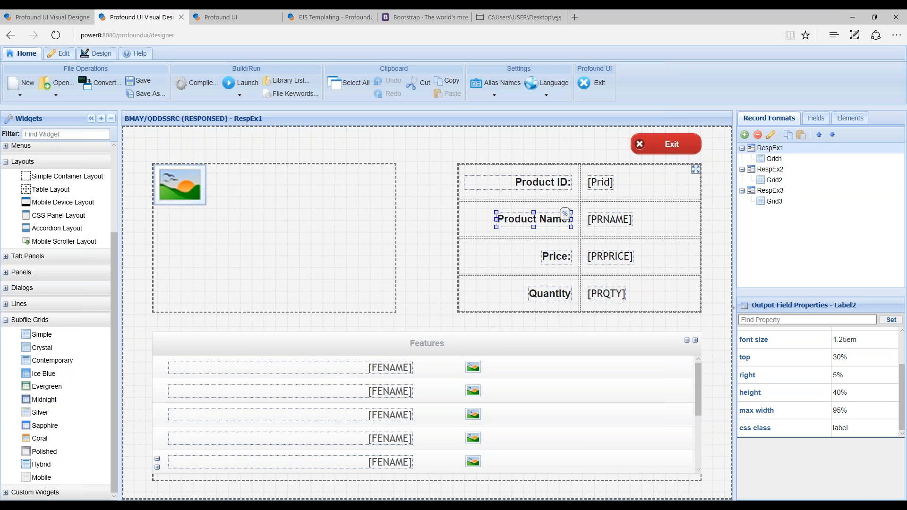
{"action": "left_click", "coordinate": [349, 370]}
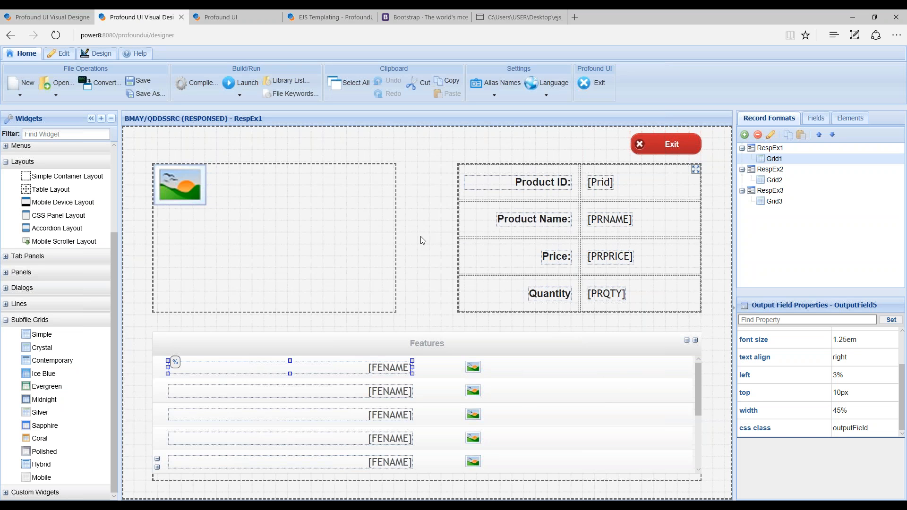
- Take the running product page out of full-window size and check how its layout adapts to a wider, shorter and taller window
{"action": "left_click", "coordinate": [251, 11]}
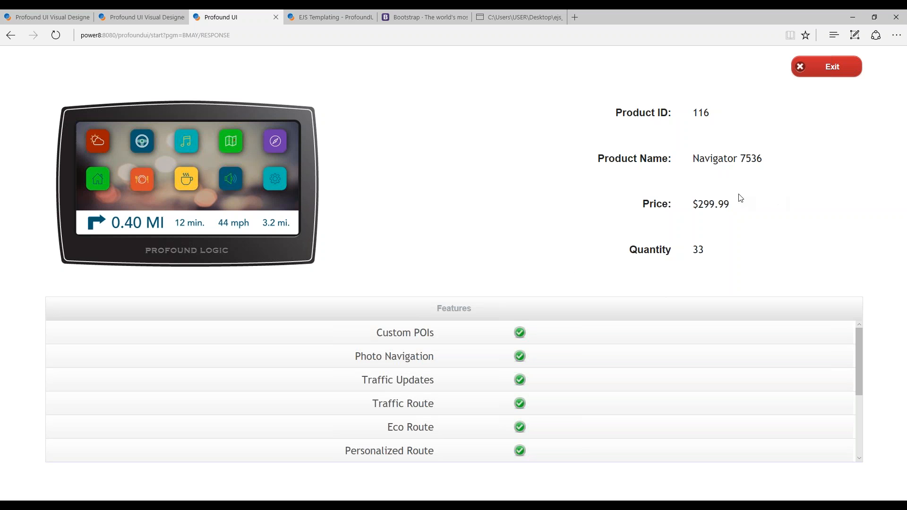
{"action": "left_click", "coordinate": [874, 18]}
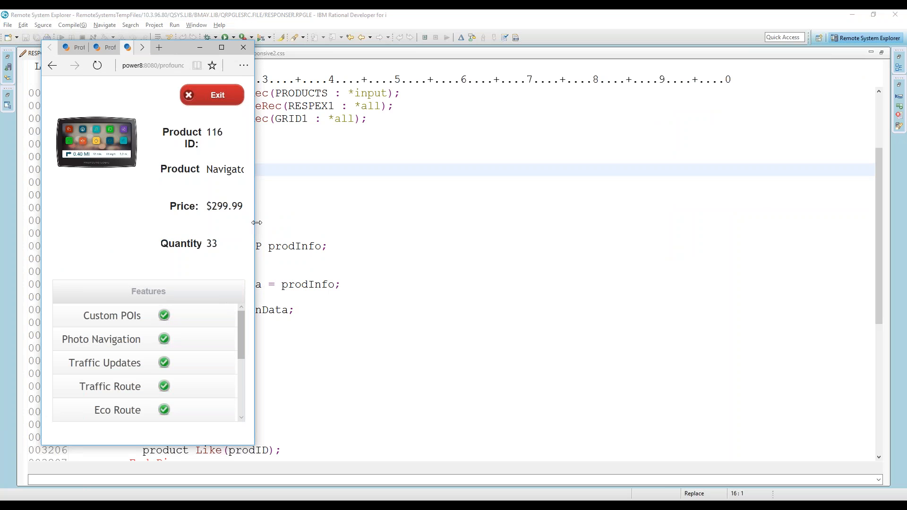
{"action": "left_click_drag", "start_coordinate": [378, 222], "coordinate": [796, 222]}
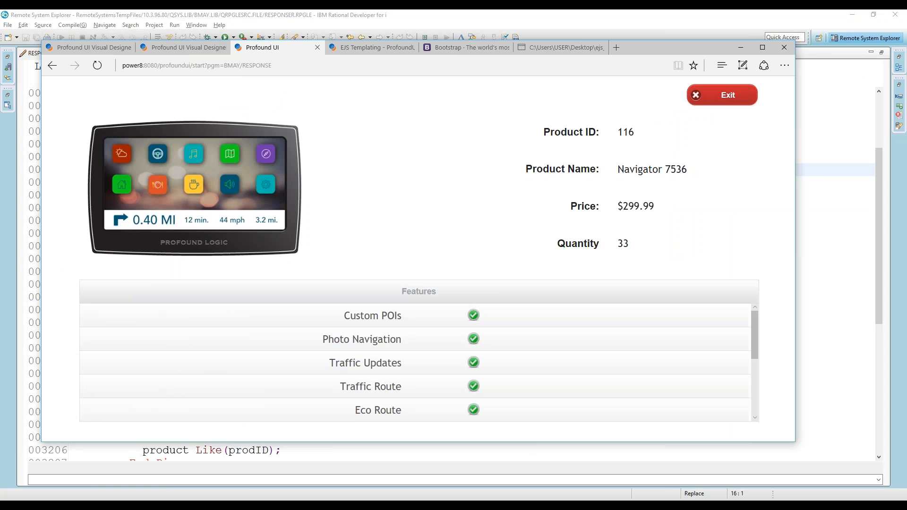
{"action": "left_click_drag", "start_coordinate": [537, 442], "coordinate": [543, 333]}
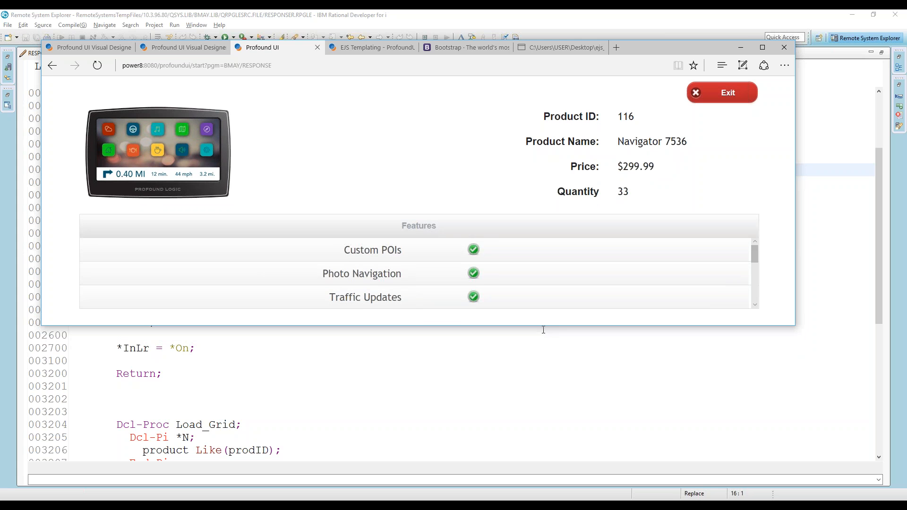
{"action": "left_click_drag", "start_coordinate": [528, 327], "coordinate": [523, 462]}
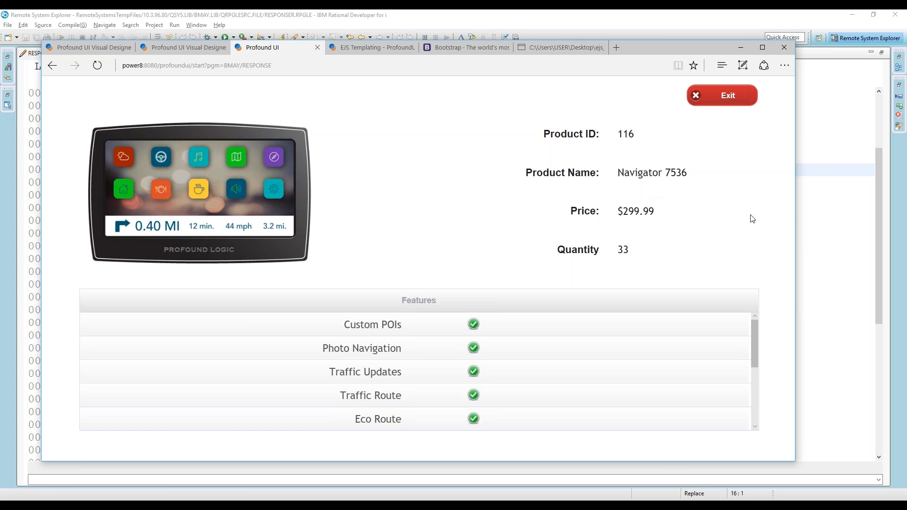
- Check the product page at medium and phone-like widths and at a reduced height, then widen the window and maximize it again
{"action": "left_click_drag", "start_coordinate": [795, 217], "coordinate": [544, 198]}
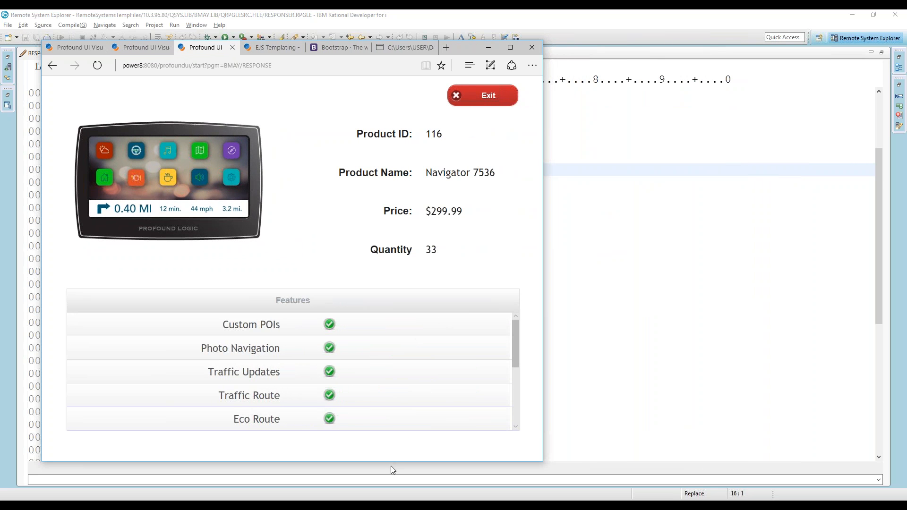
{"action": "left_click_drag", "start_coordinate": [391, 461], "coordinate": [399, 323]}
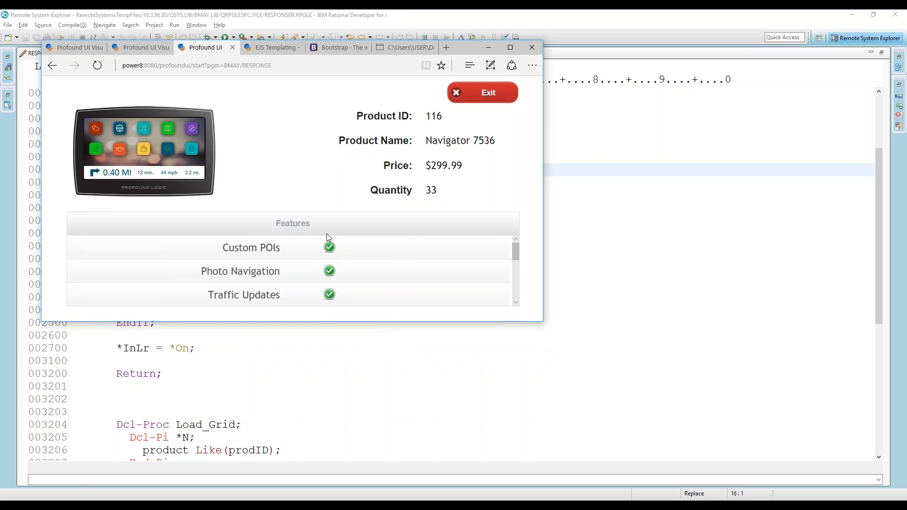
{"action": "left_click_drag", "start_coordinate": [339, 318], "coordinate": [346, 474]}
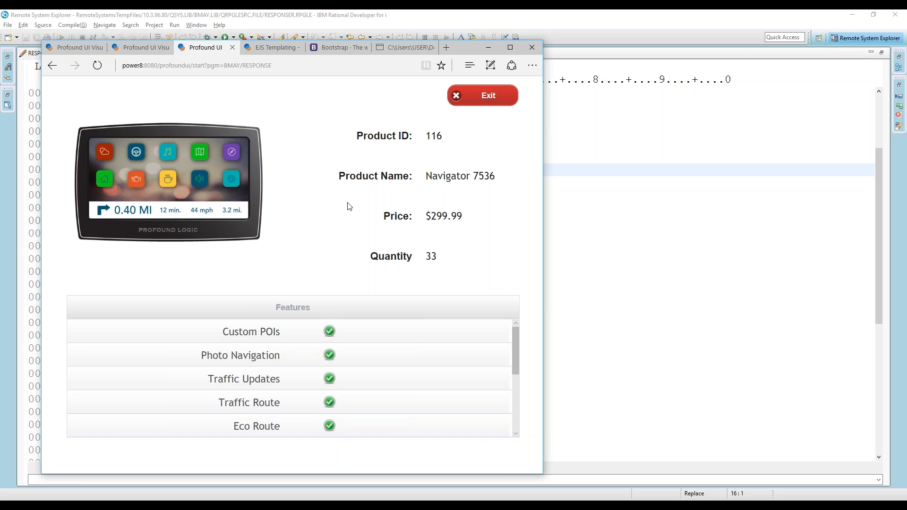
{"action": "left_click_drag", "start_coordinate": [544, 219], "coordinate": [238, 208]}
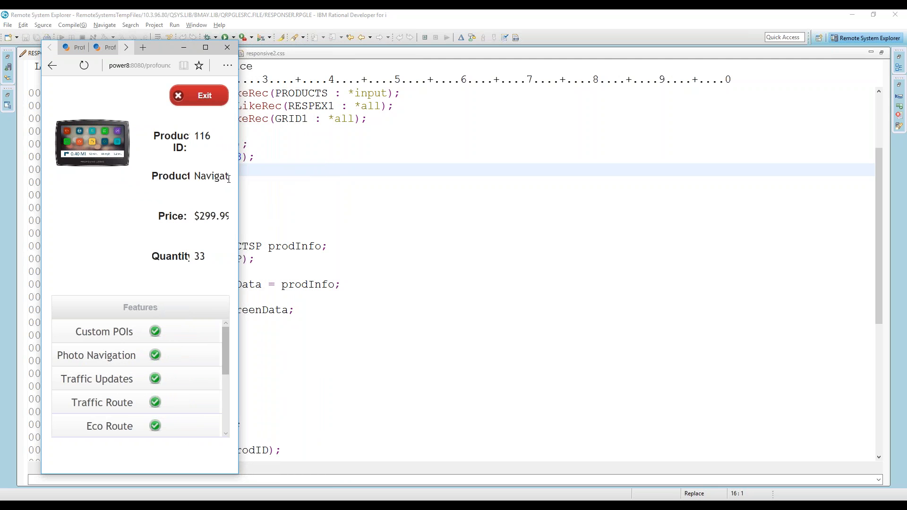
{"action": "left_click_drag", "start_coordinate": [239, 195], "coordinate": [358, 213]}
{"action": "left_click_drag", "start_coordinate": [454, 220], "coordinate": [768, 229]}
{"action": "left_click", "coordinate": [779, 50]}
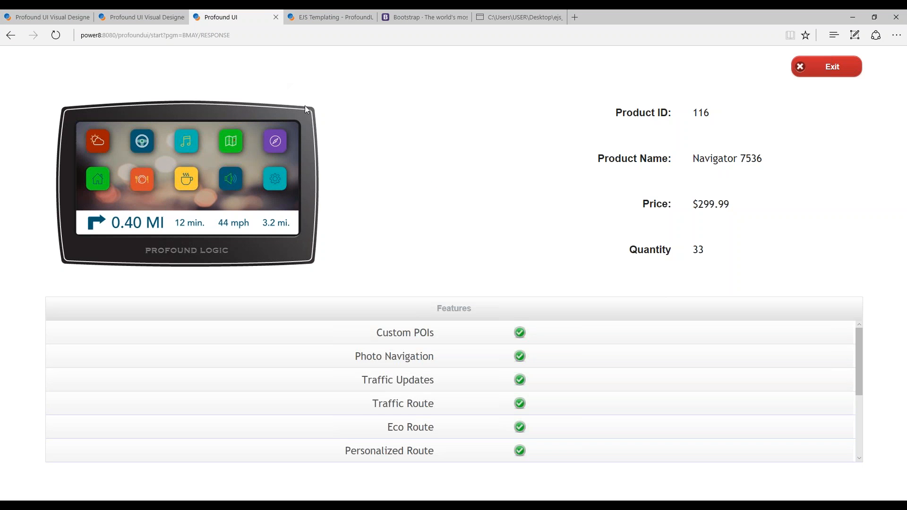